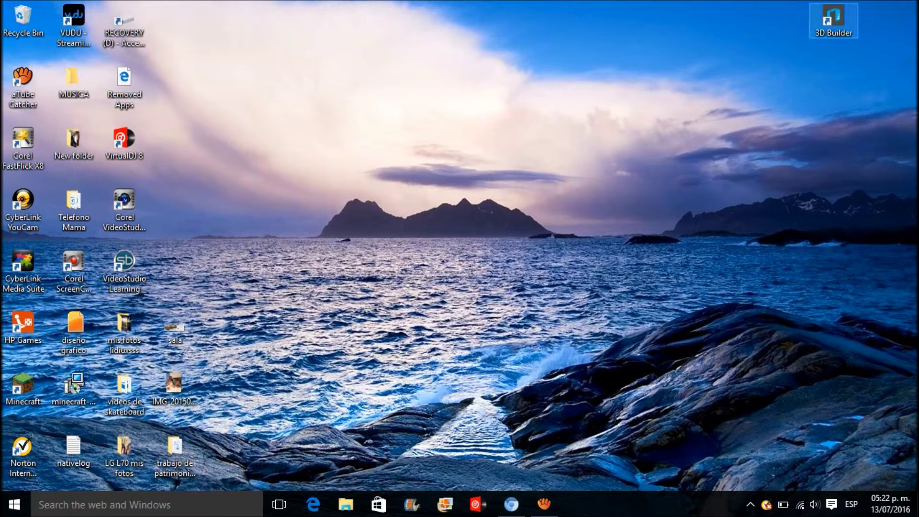
Reposition the 3D Builder shortcut on the desktop and launch 3D Builder
{"action": "left_click_drag", "start_coordinate": [834, 19], "coordinate": [733, 80]}
{"action": "left_click_drag", "start_coordinate": [677, 51], "coordinate": [782, 21]}
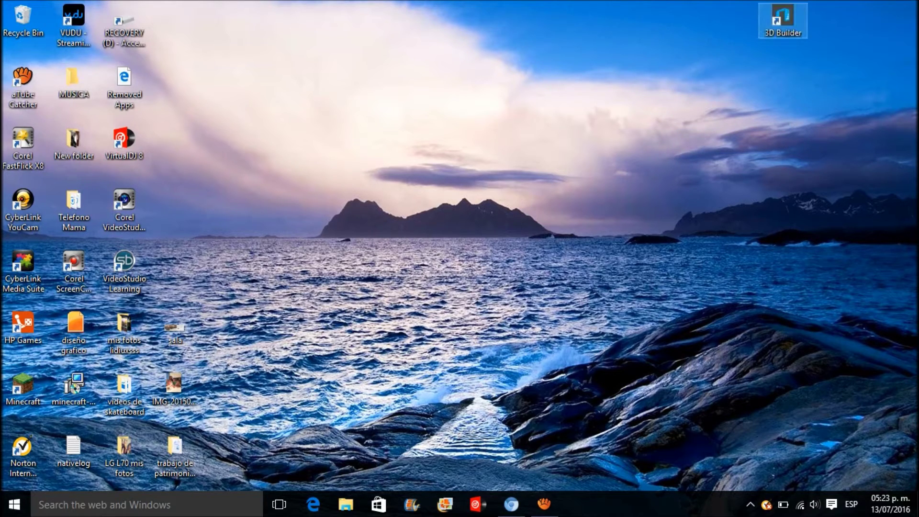
{"action": "key", "text": "Return"}
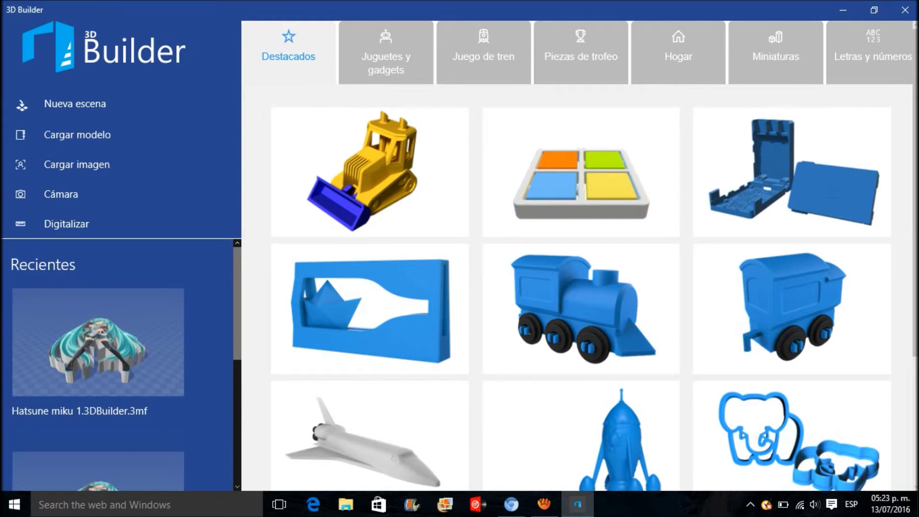
{"action": "left_click_drag", "start_coordinate": [237, 304], "coordinate": [237, 348]}
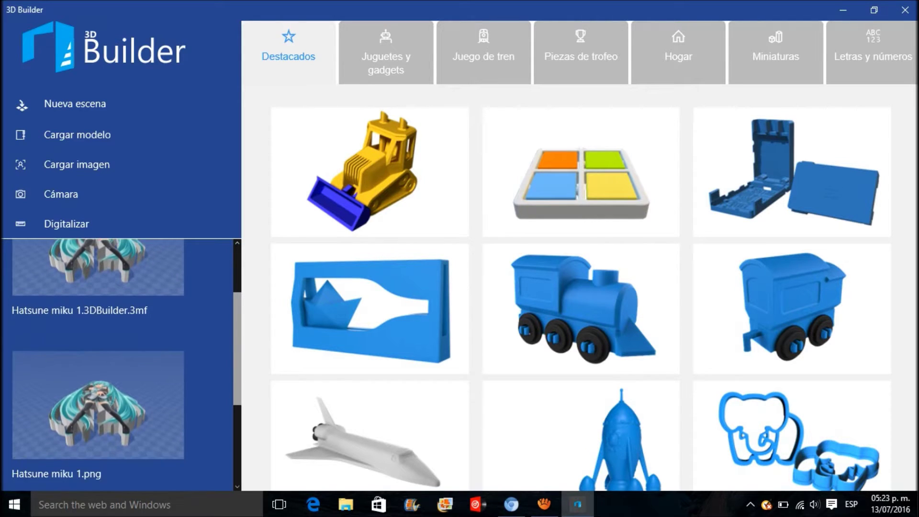
{"action": "scroll", "coordinate": [119, 364], "scroll_direction": "down", "scroll_amount": 3}
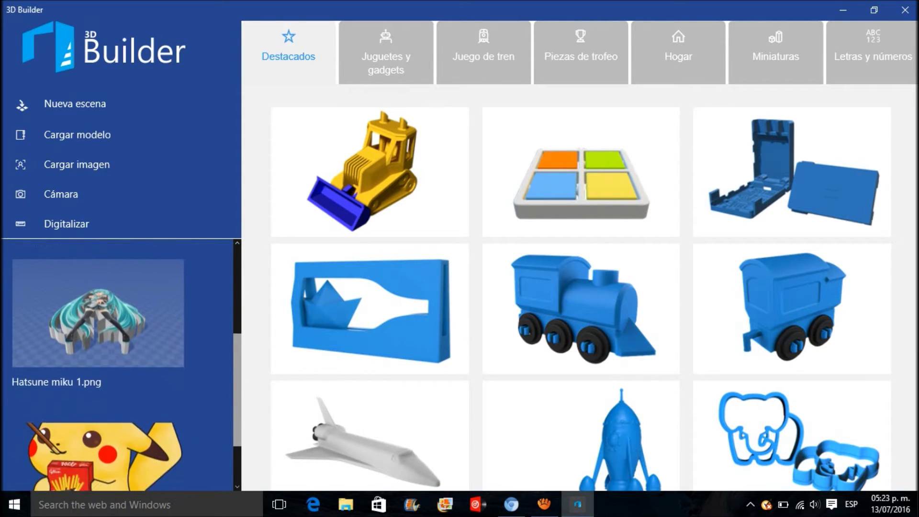
{"action": "scroll", "coordinate": [120, 364], "scroll_direction": "down", "scroll_amount": 2}
{"action": "scroll", "coordinate": [119, 364], "scroll_direction": "up", "scroll_amount": 5}
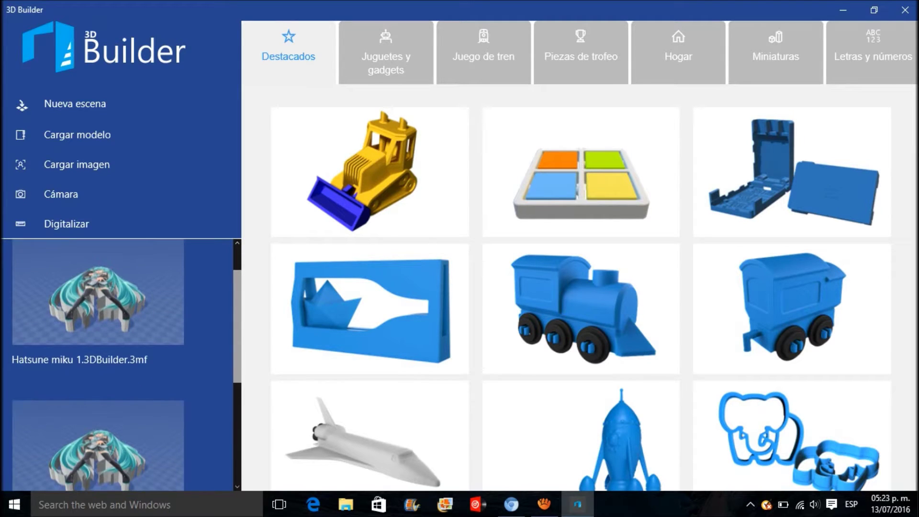
{"action": "scroll", "coordinate": [119, 364], "scroll_direction": "down", "scroll_amount": 5}
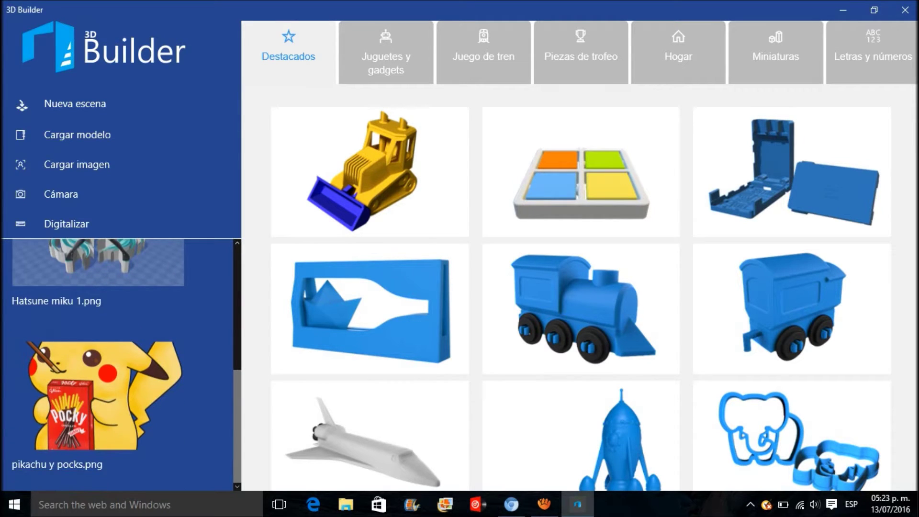
{"action": "left_click", "coordinate": [118, 402]}
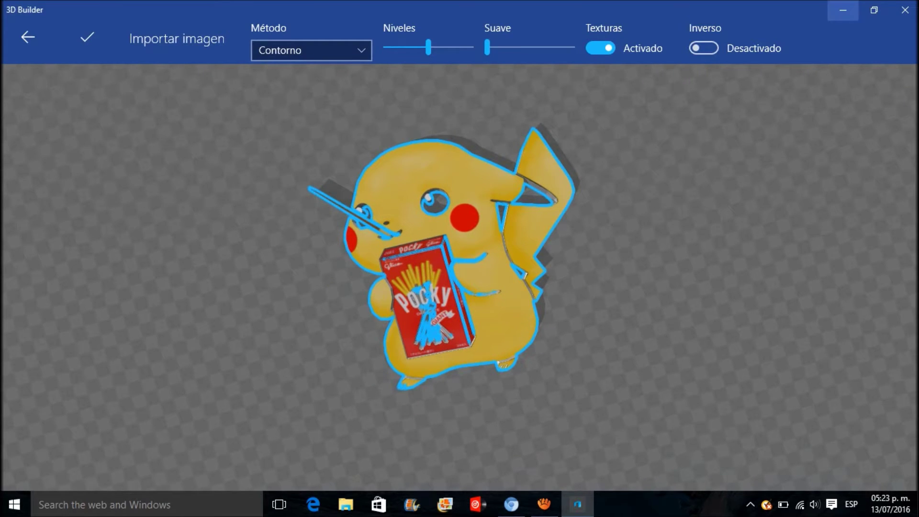
{"action": "left_click", "coordinate": [844, 10]}
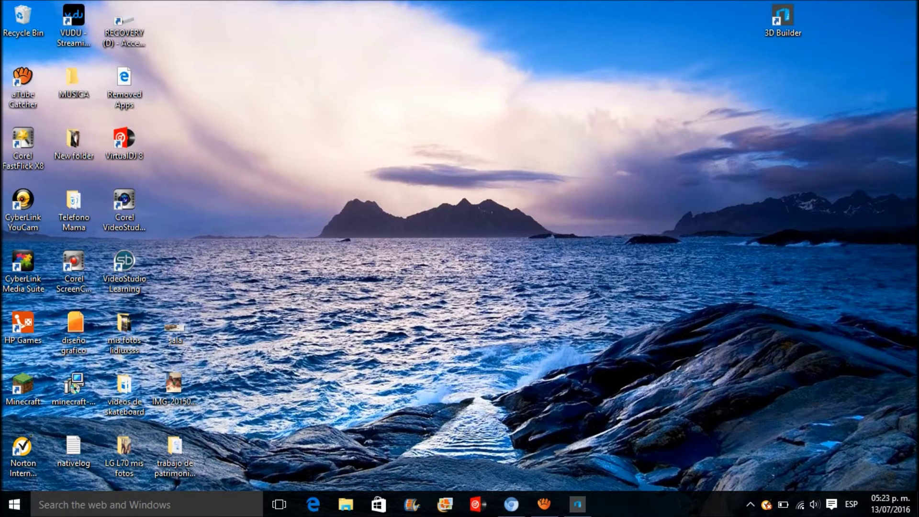
{"action": "left_click_drag", "start_coordinate": [359, 68], "coordinate": [644, 219]}
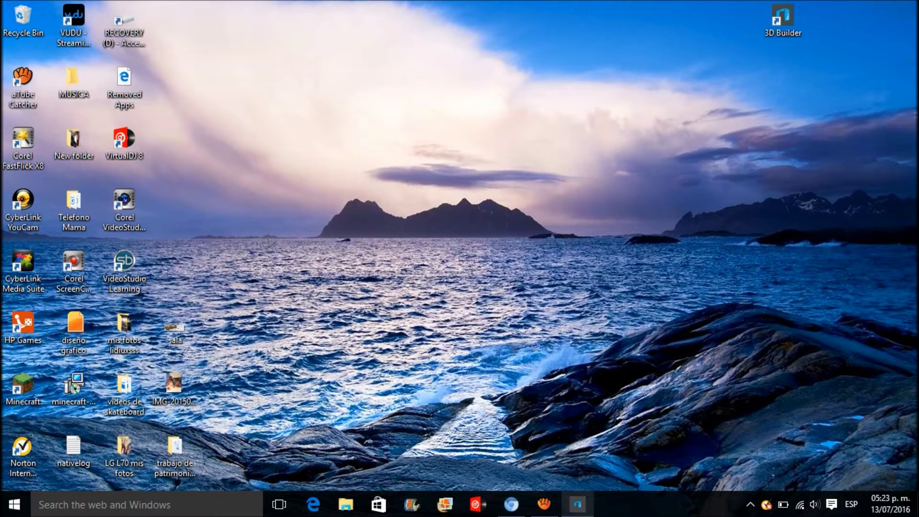
{"action": "left_click", "coordinate": [578, 504]}
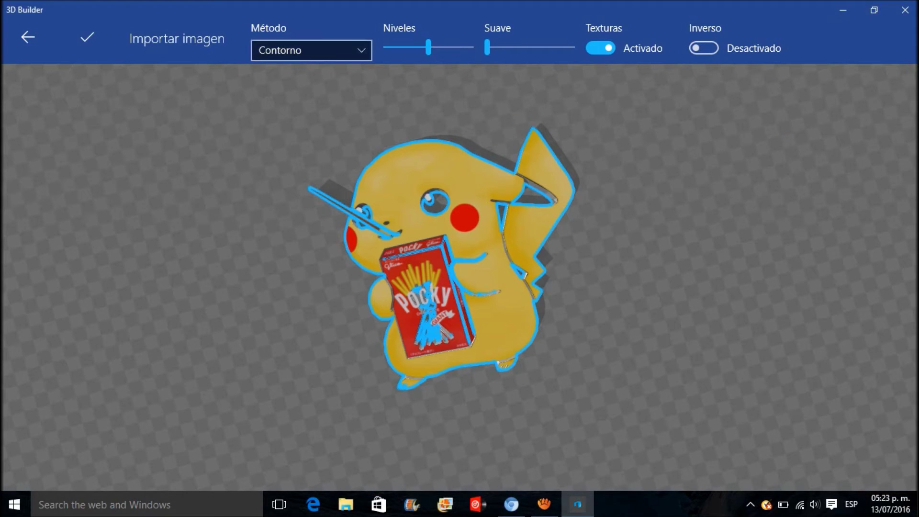
{"action": "left_click", "coordinate": [28, 37]}
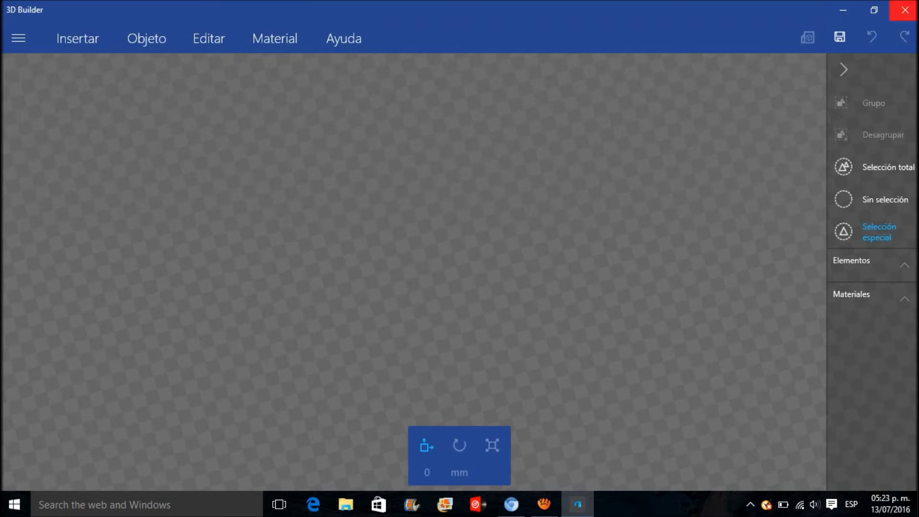
{"action": "left_click", "coordinate": [906, 9]}
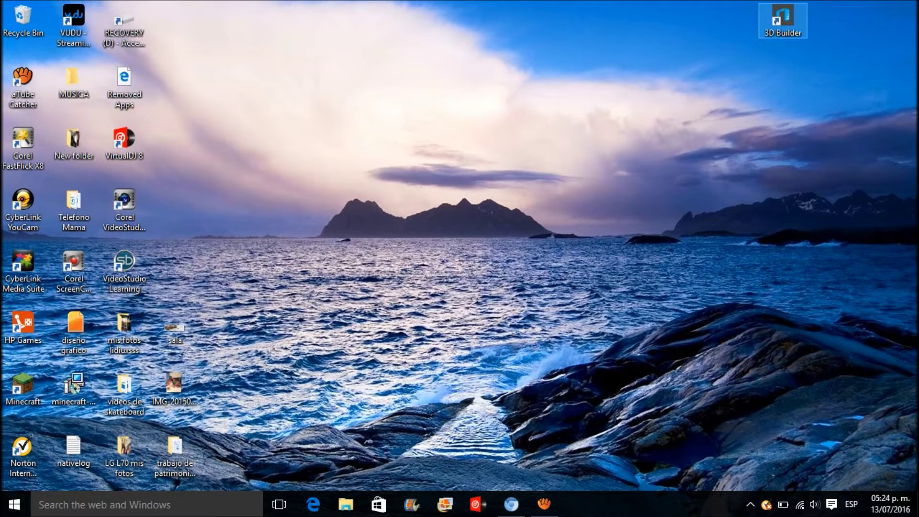
Relaunch 3D Builder and load the recent image pikachu y pocks.png for import
{"action": "double_click", "coordinate": [783, 20]}
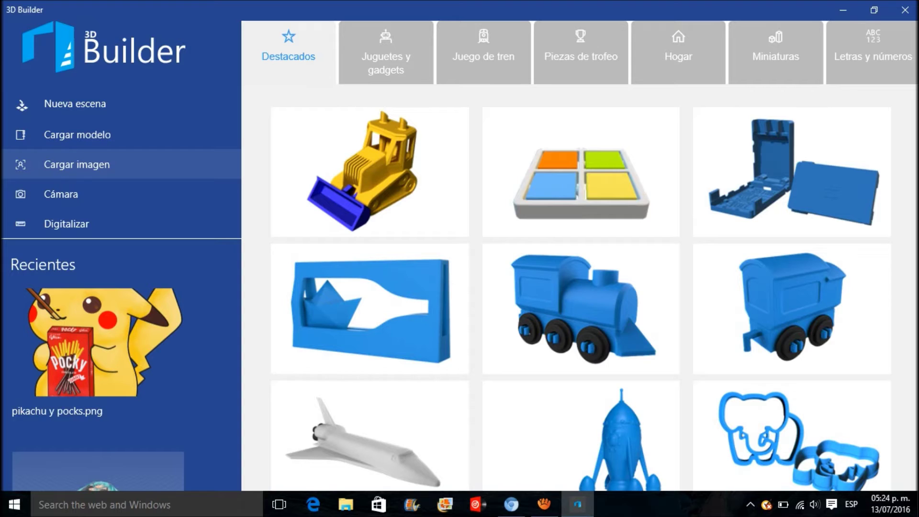
{"action": "left_click", "coordinate": [76, 164]}
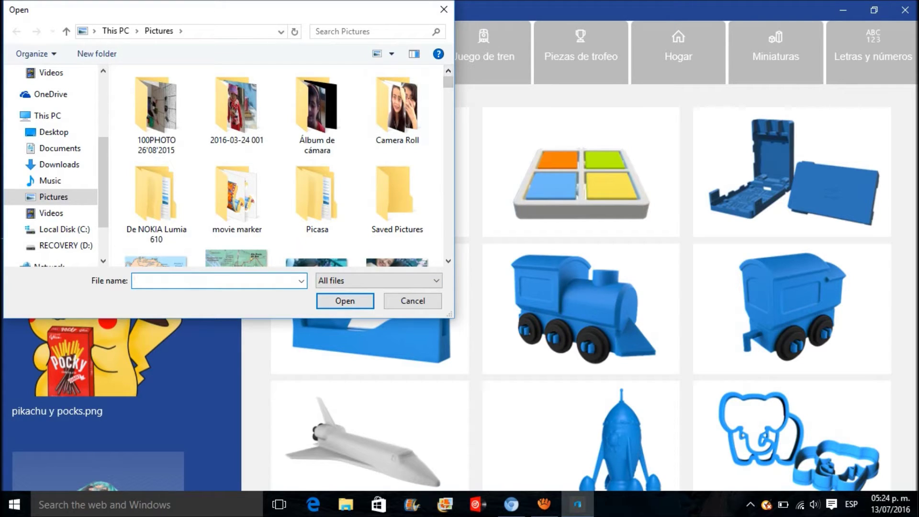
{"action": "left_click", "coordinate": [444, 10]}
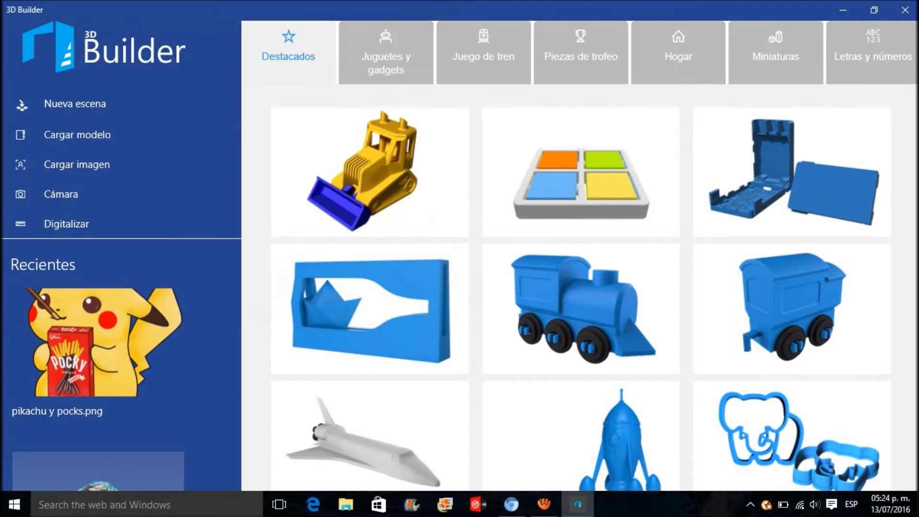
{"action": "left_click", "coordinate": [105, 342]}
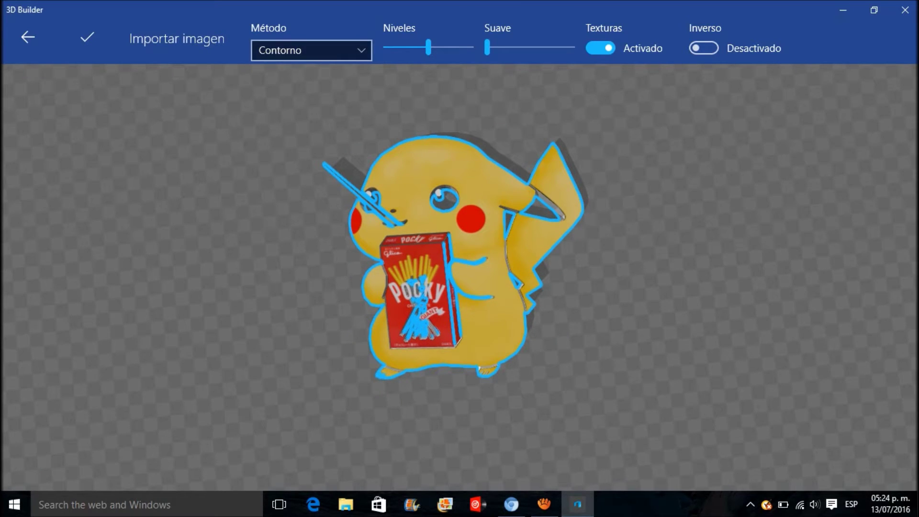
Preview the Pikachu image import with the Mapa de alto method and the Borde method
{"action": "left_click", "coordinate": [311, 51]}
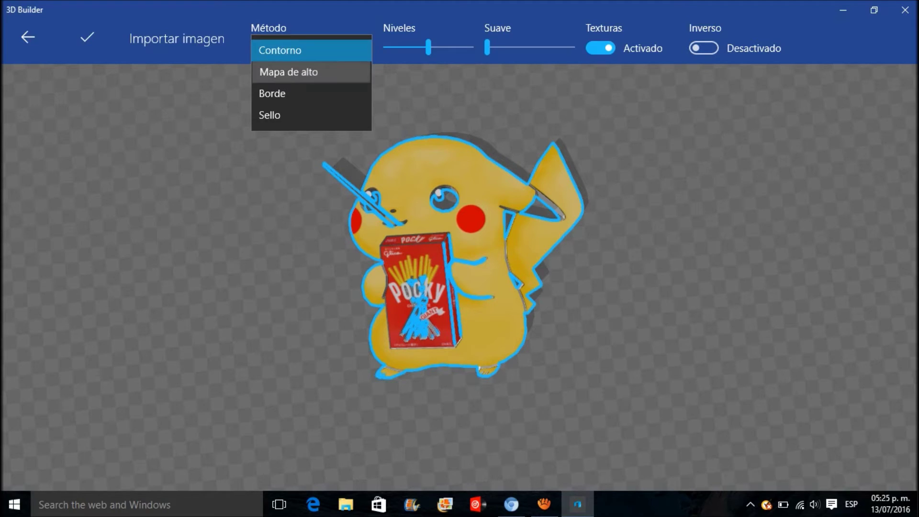
{"action": "left_click", "coordinate": [288, 72]}
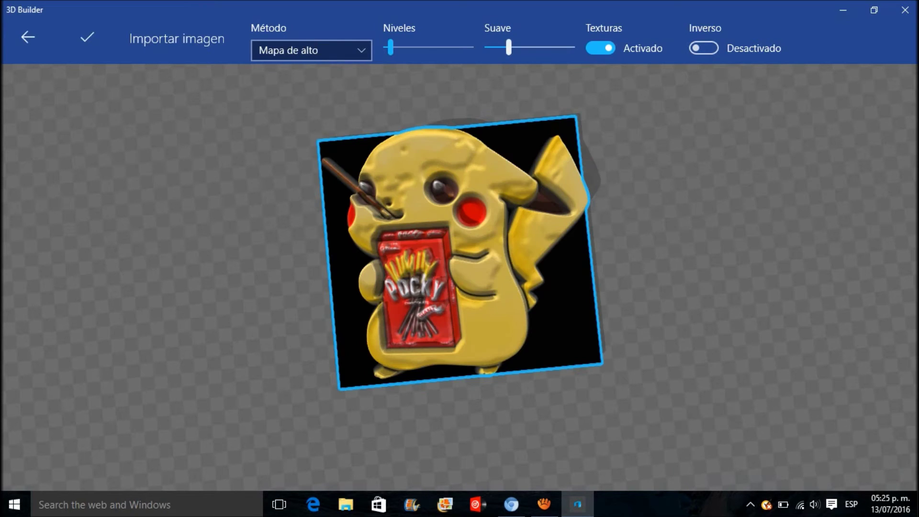
{"action": "left_click_drag", "start_coordinate": [460, 278], "coordinate": [400, 158]}
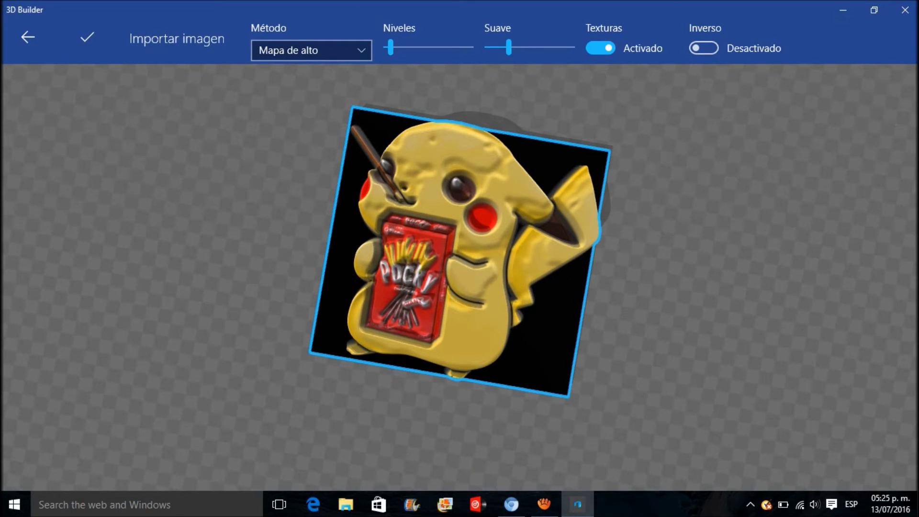
{"action": "left_click", "coordinate": [311, 50]}
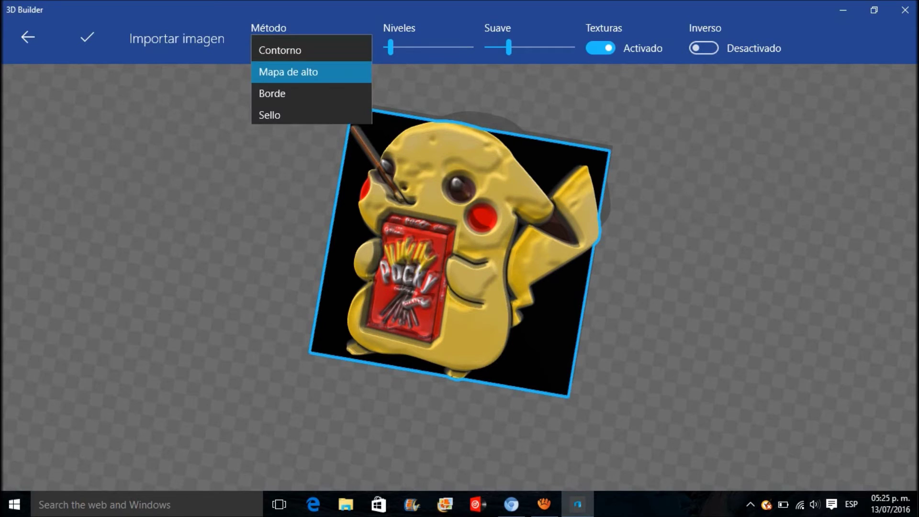
{"action": "left_click", "coordinate": [272, 94]}
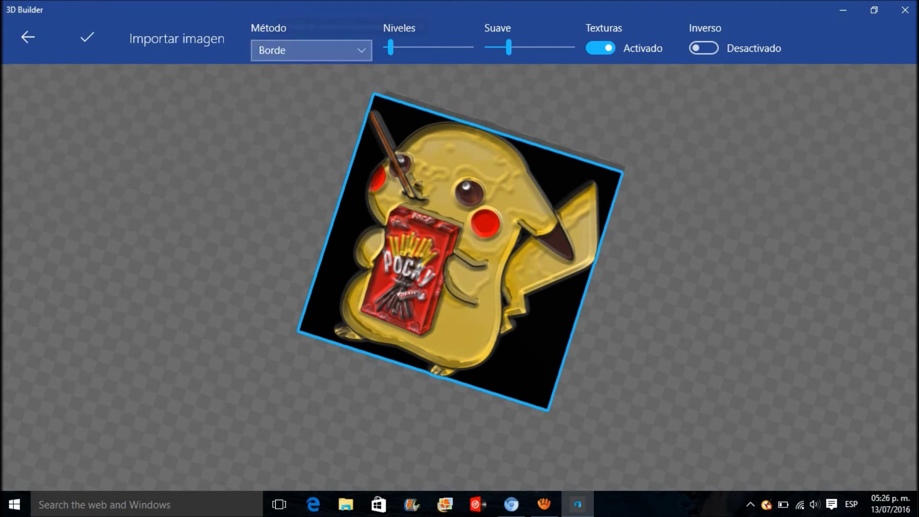
Set the import method to Contorno and accept the image import as a 3D object
{"action": "left_click", "coordinate": [311, 50]}
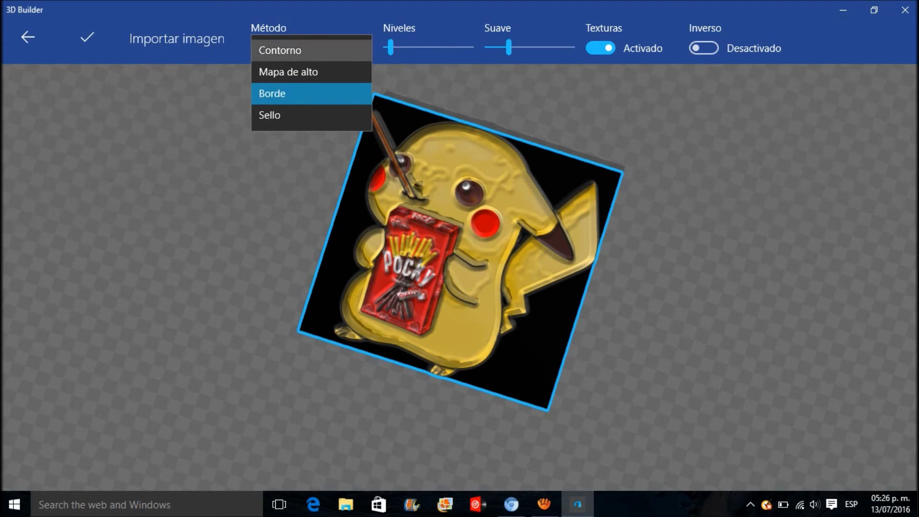
{"action": "left_click", "coordinate": [288, 50]}
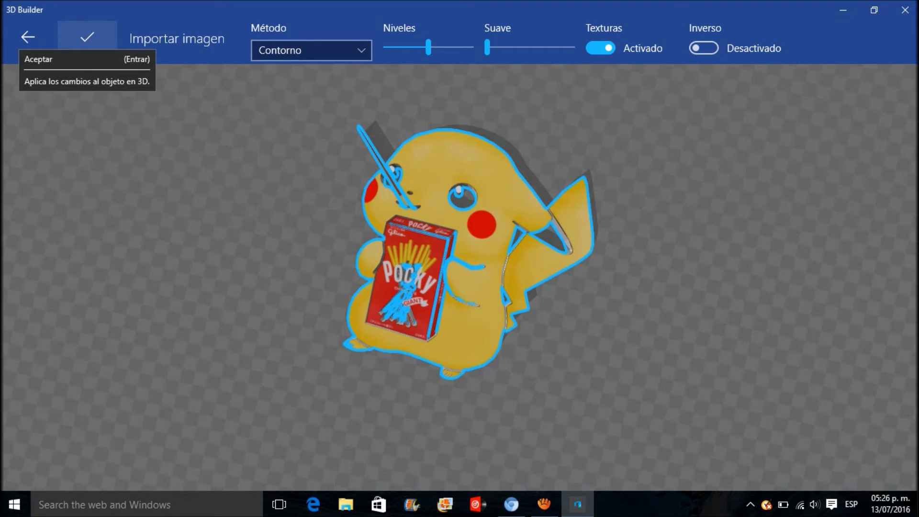
{"action": "left_click", "coordinate": [87, 36]}
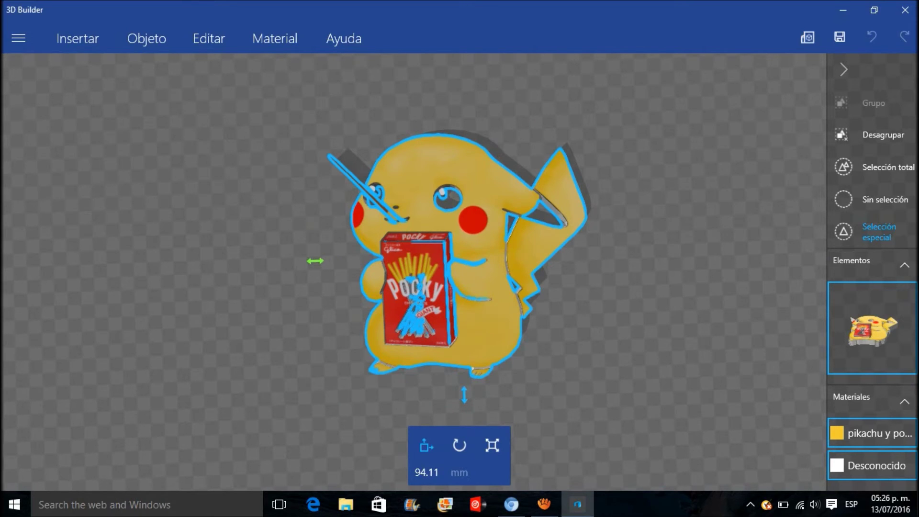
{"action": "left_click", "coordinate": [209, 38]}
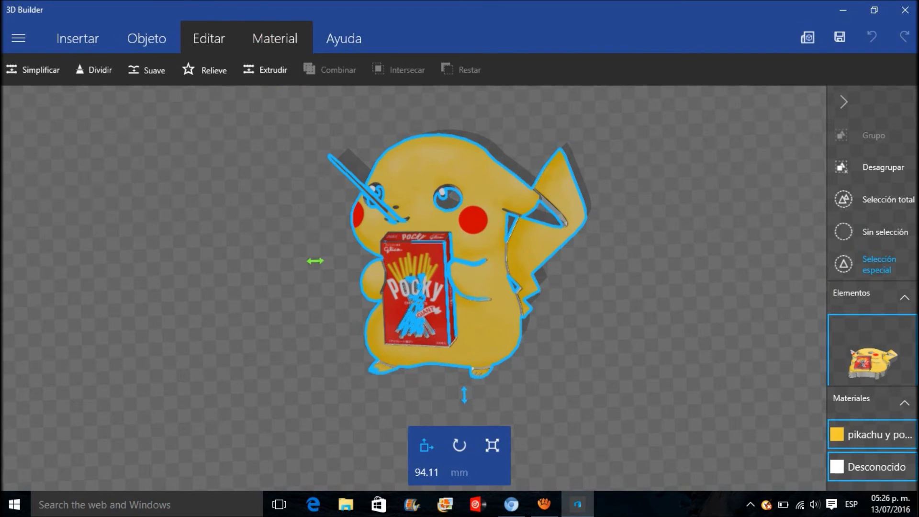
{"action": "left_click", "coordinate": [275, 38]}
{"action": "left_click", "coordinate": [209, 38]}
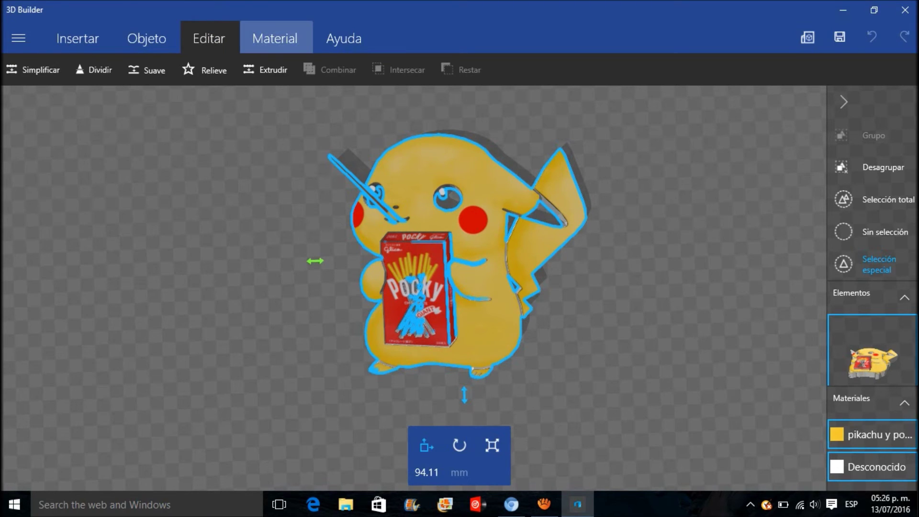
{"action": "left_click", "coordinate": [287, 42]}
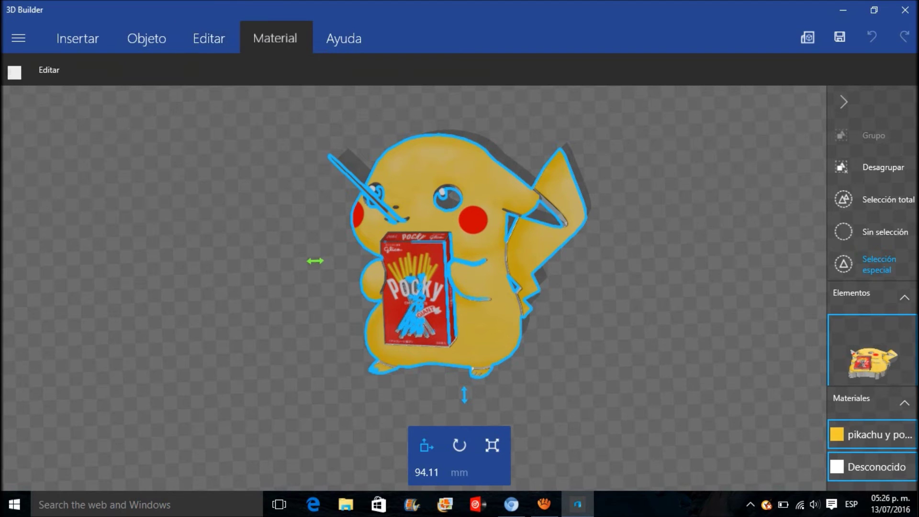
Center the view on the Pikachu model, then mirror it and mirror it back
{"action": "left_click", "coordinate": [146, 38]}
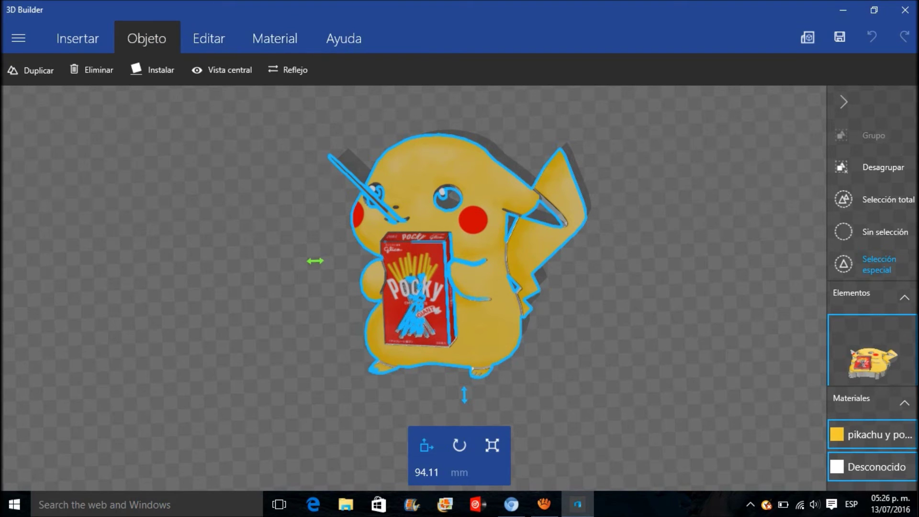
{"action": "left_click", "coordinate": [222, 70]}
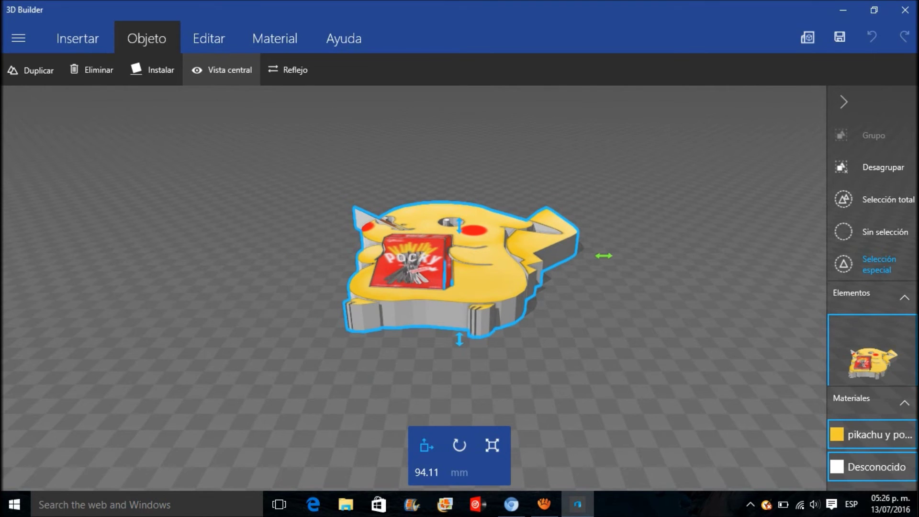
{"action": "left_click", "coordinate": [288, 70]}
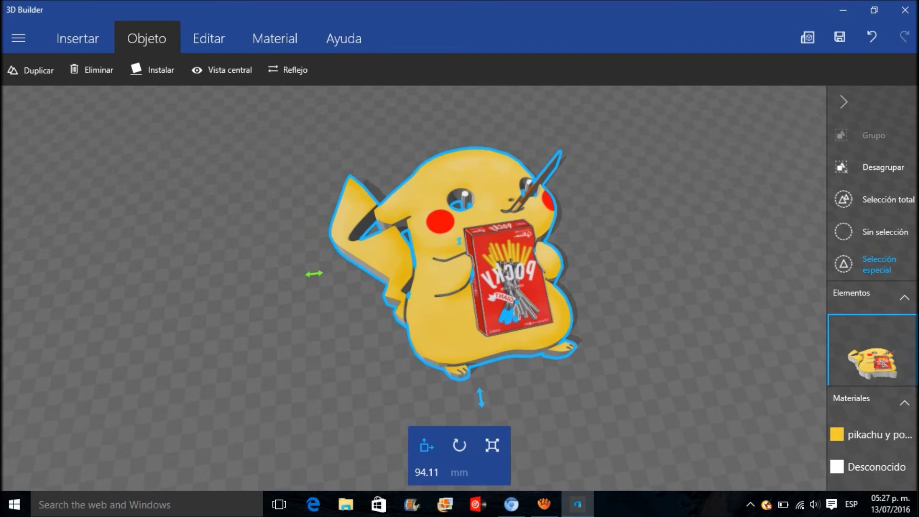
{"action": "left_click", "coordinate": [288, 70]}
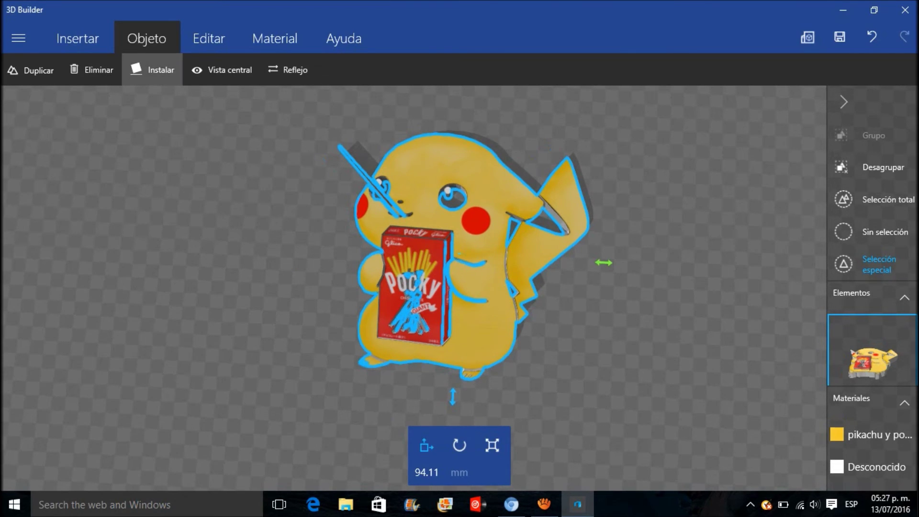
Apply the Instalar operation to the Pikachu model and recenter the view on it
{"action": "left_click", "coordinate": [152, 70]}
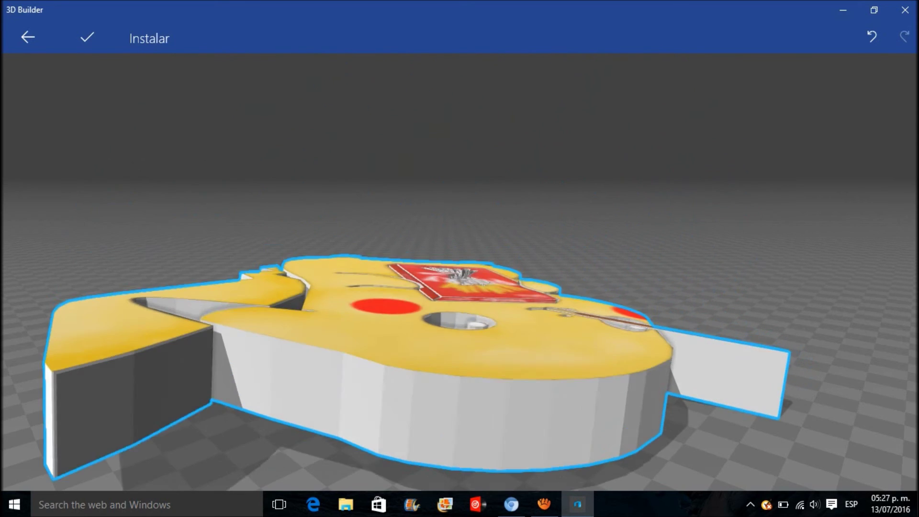
{"action": "left_click", "coordinate": [87, 37]}
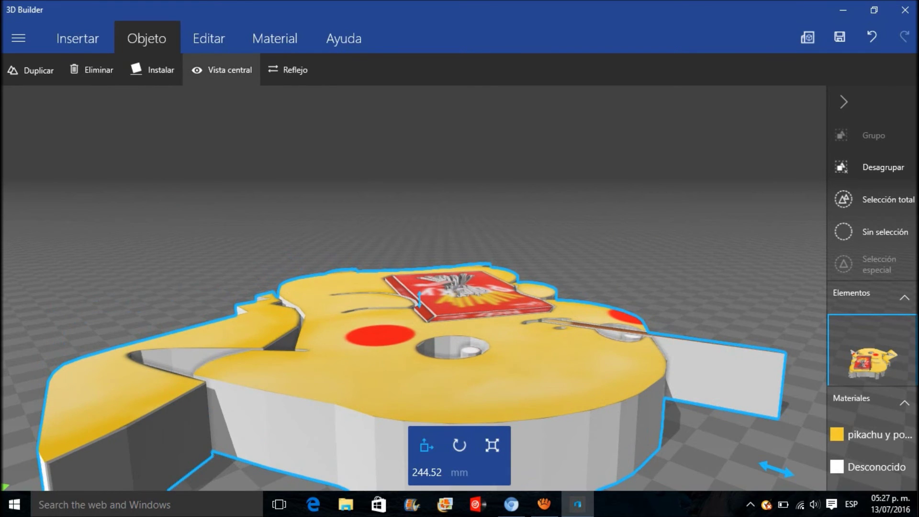
{"action": "left_click", "coordinate": [222, 70]}
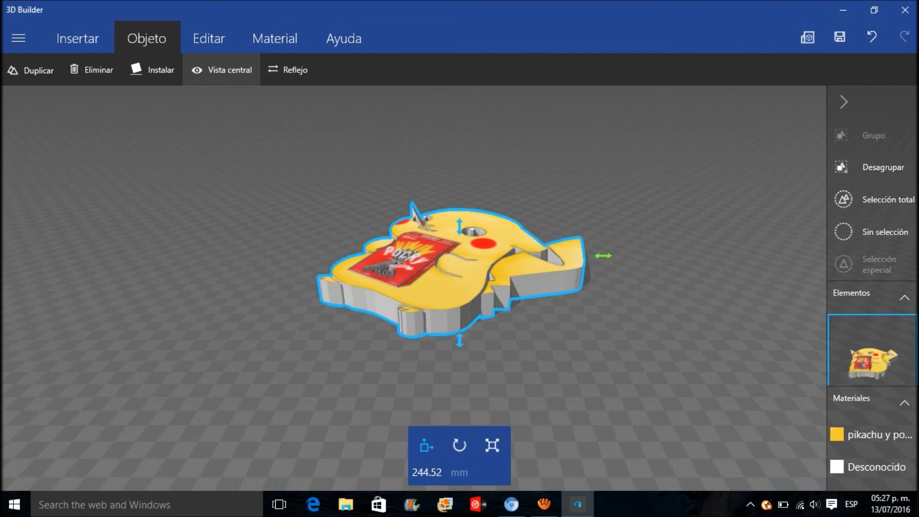